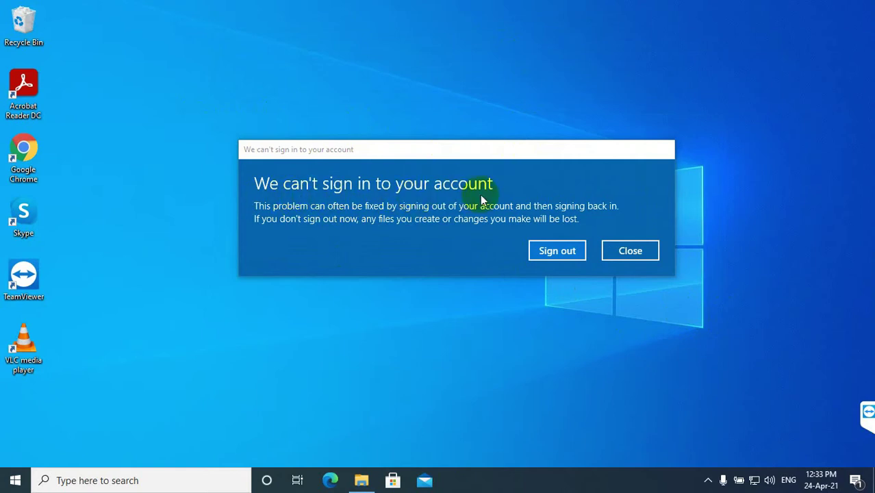
Dismiss the account sign-in error and the temporary-profile notification, and launch the Registry Editor by running regedit
left_click(708, 266)
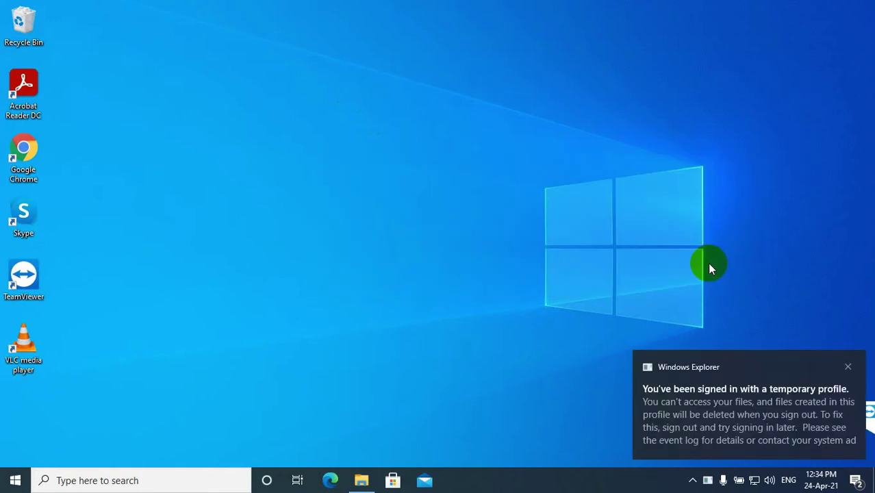
left_click(848, 366)
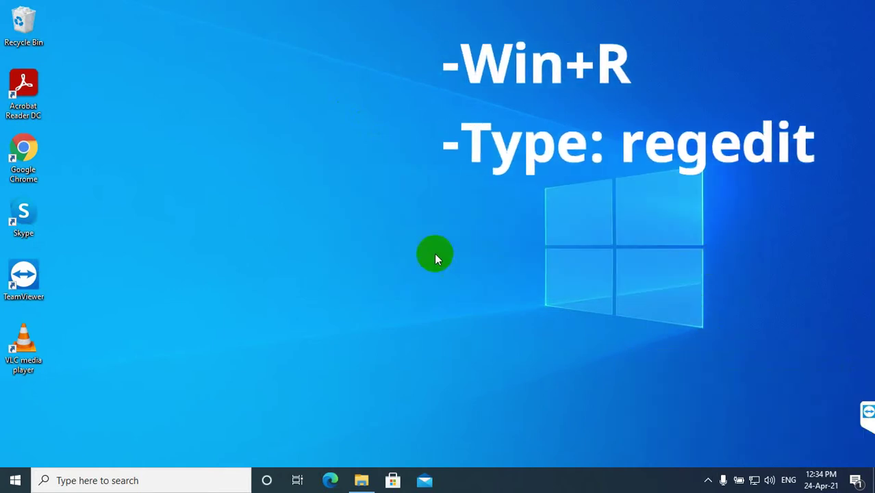
key("super+r")
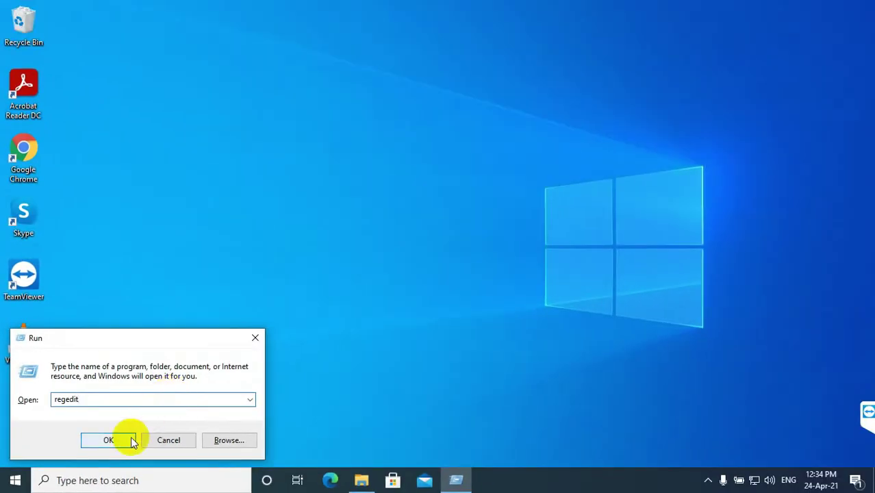
left_click(133, 440)
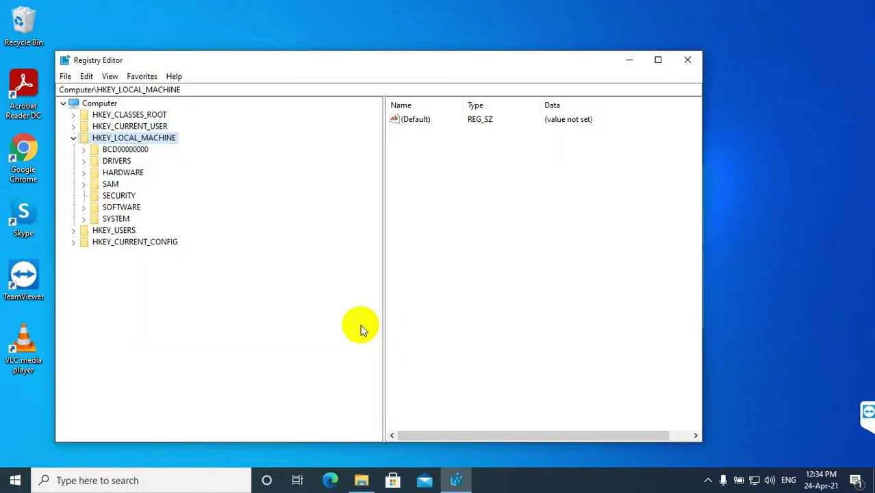
Expand HKEY_LOCAL_MACHINE and its SOFTWARE key in the registry tree
left_click_drag(263, 64, 314, 60)
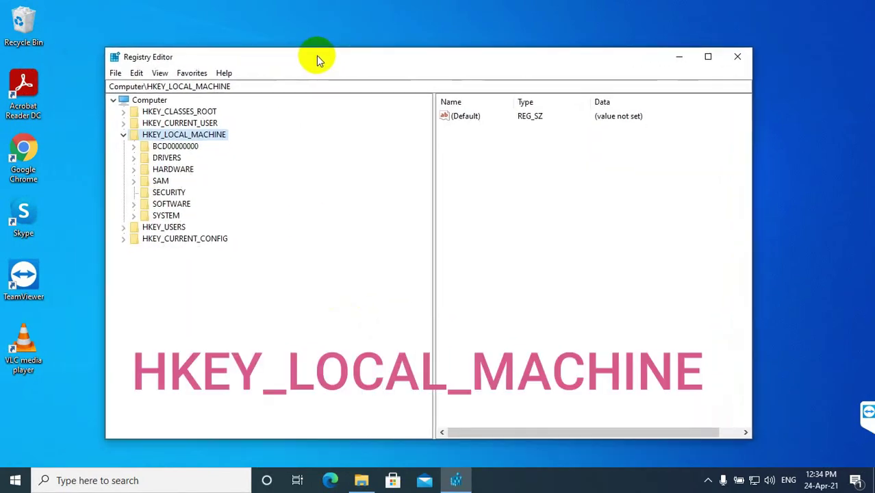
left_click(124, 135)
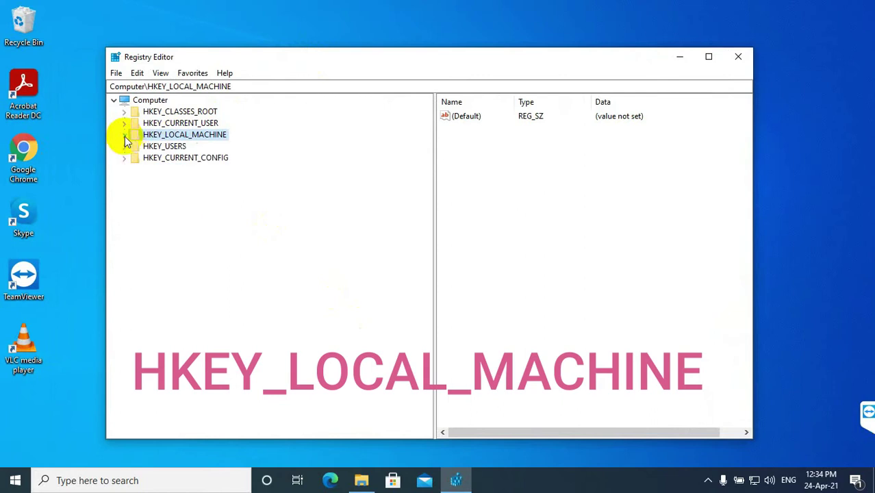
double_click(232, 140)
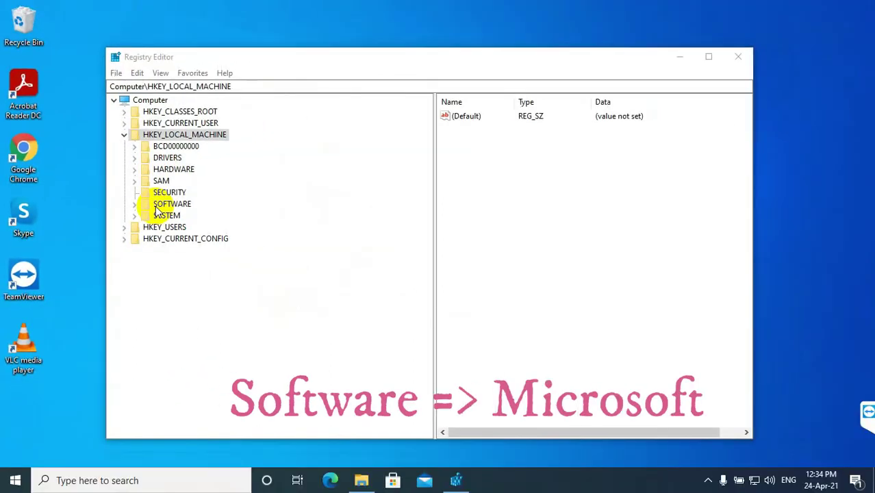
left_click(164, 204)
left_click(132, 206)
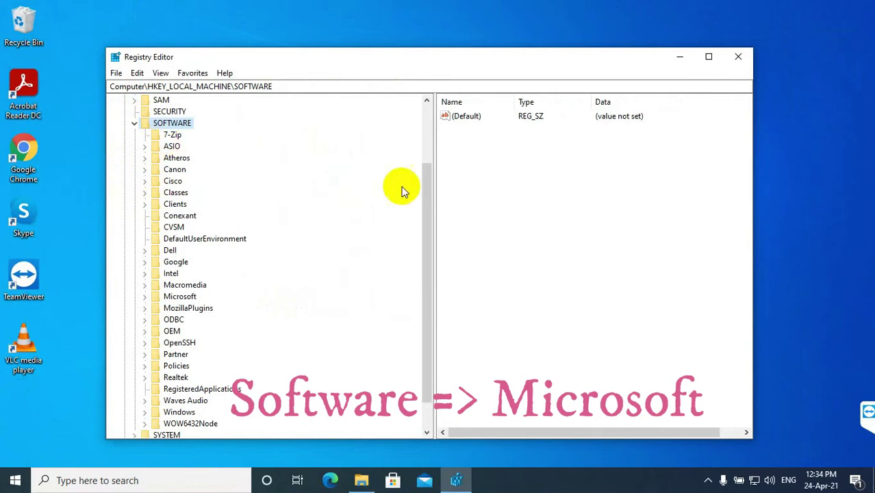
Move the Registry Editor window up and extend its height so that more of the key tree fits
left_click_drag(449, 59, 443, 12)
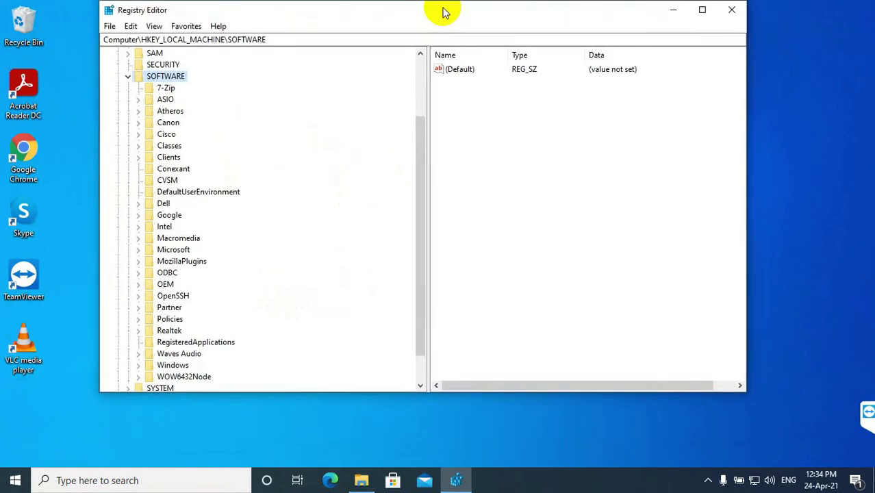
left_click_drag(288, 396, 313, 454)
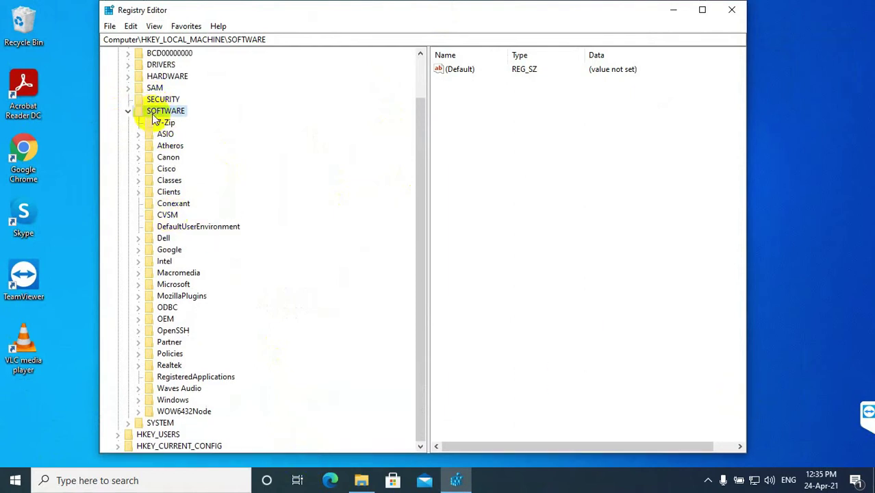
left_click_drag(99, 104, 96, 104)
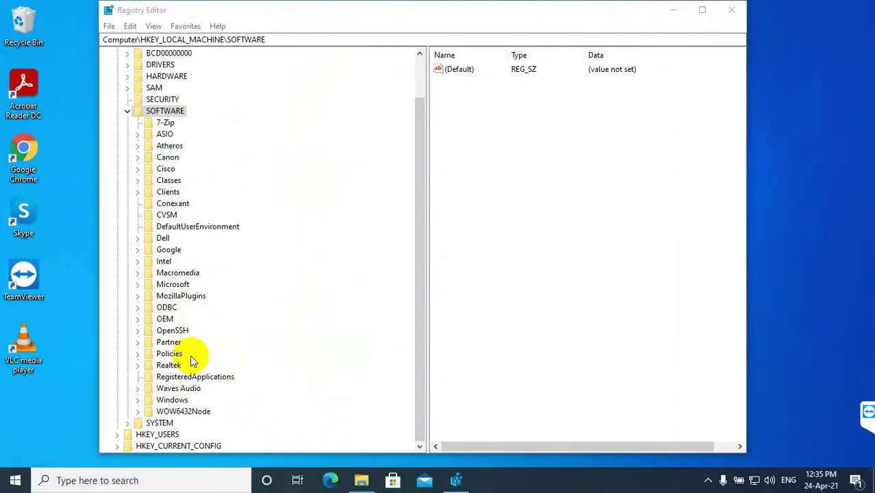
left_click(420, 251)
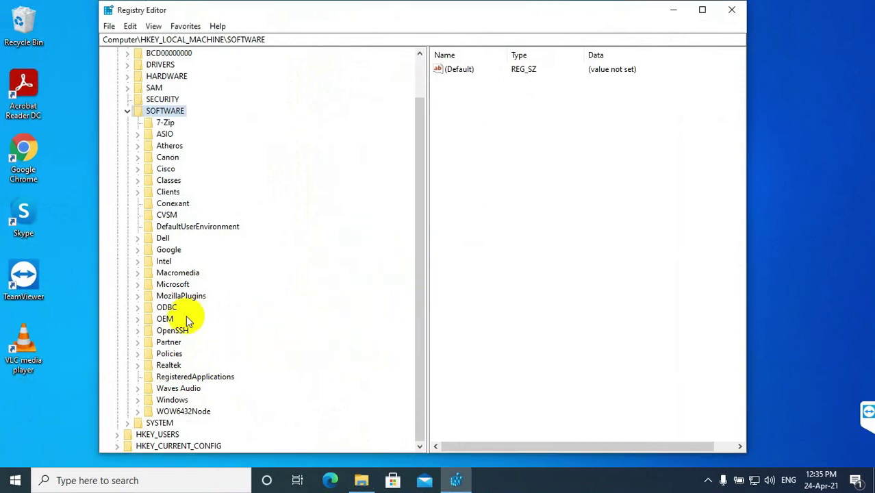
Expand the Microsoft key under SOFTWARE, and the Windows NT key inside it
left_click(151, 289)
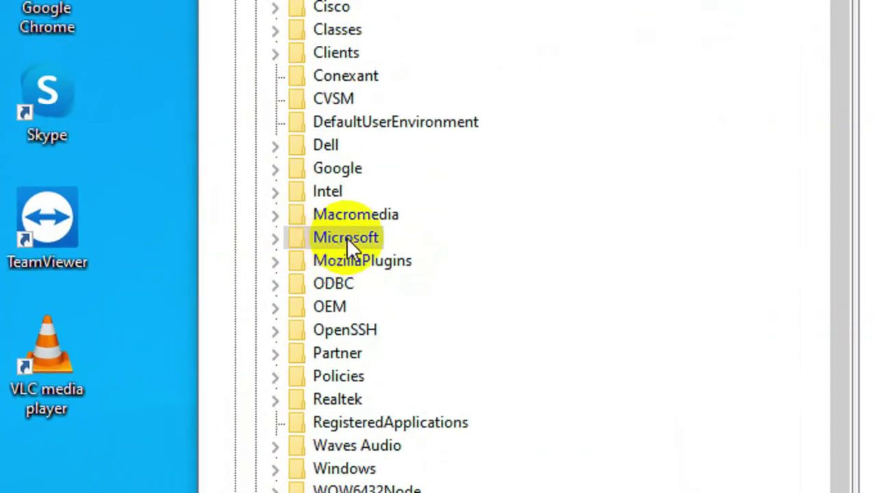
left_click(275, 240)
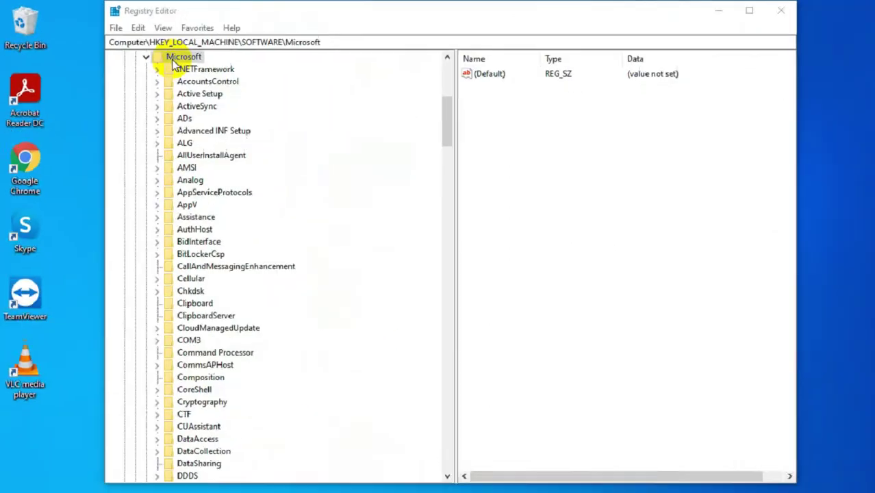
left_click_drag(447, 119, 421, 437)
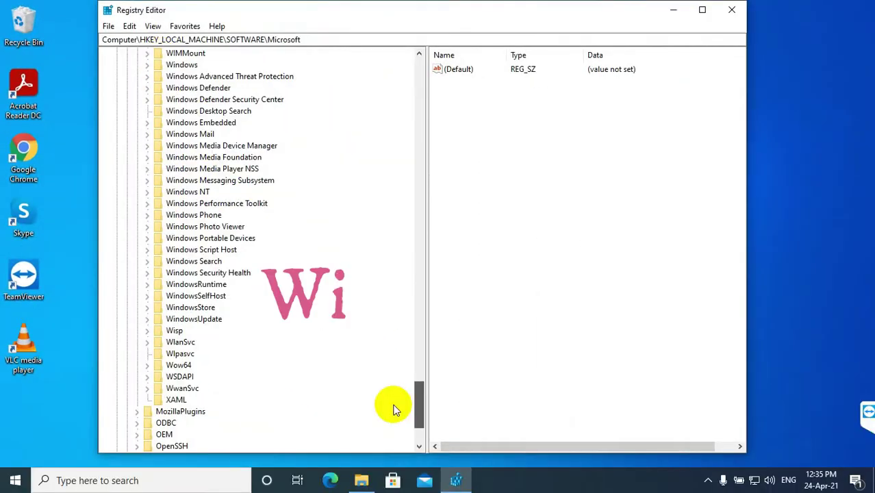
left_click(184, 193)
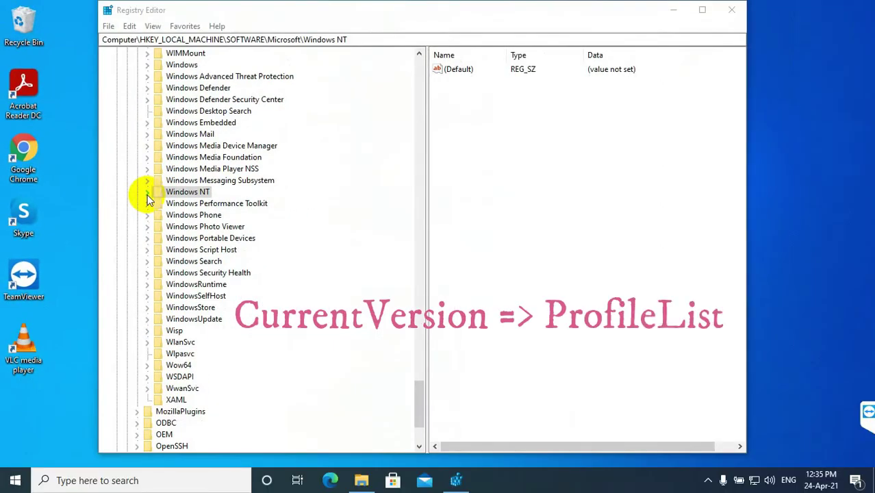
left_click(148, 192)
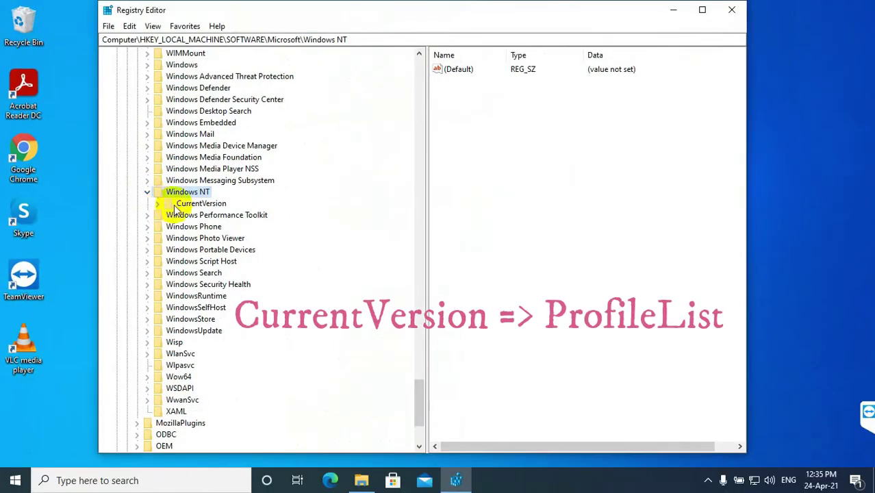
Expand CurrentVersion under Windows NT and its ProfileList subkey to list the user profile keys
left_click(179, 204)
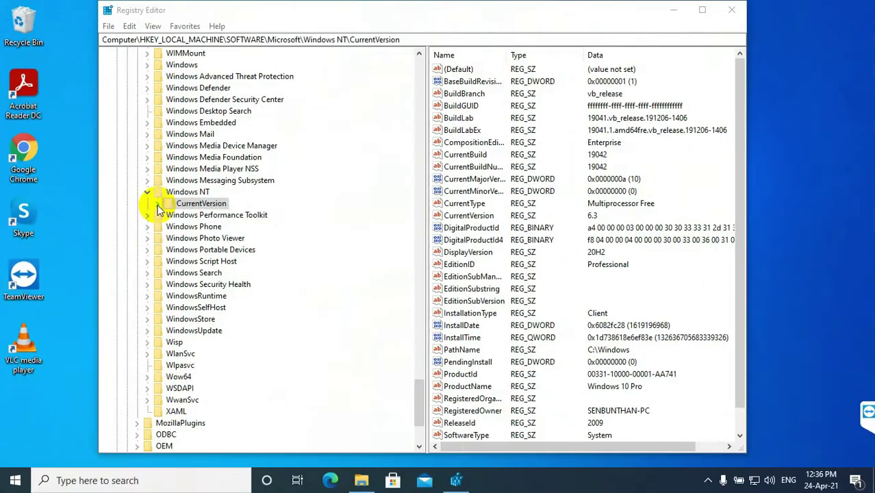
left_click(158, 205)
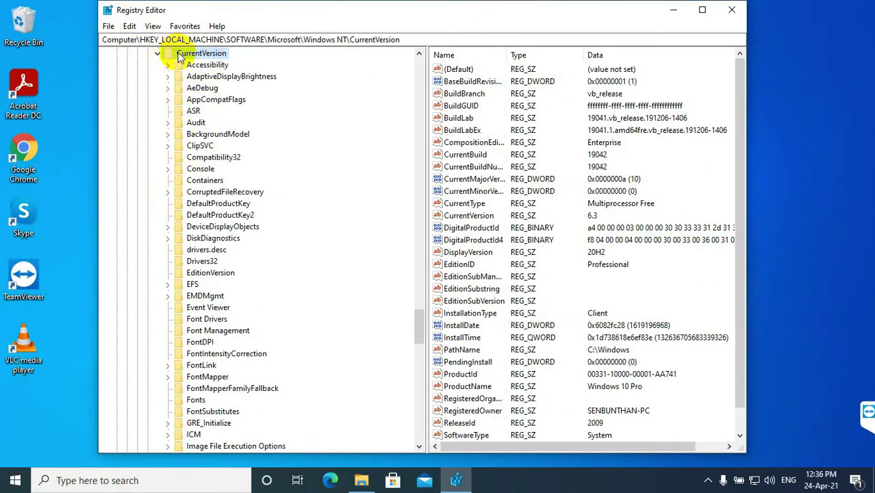
left_click(69, 53)
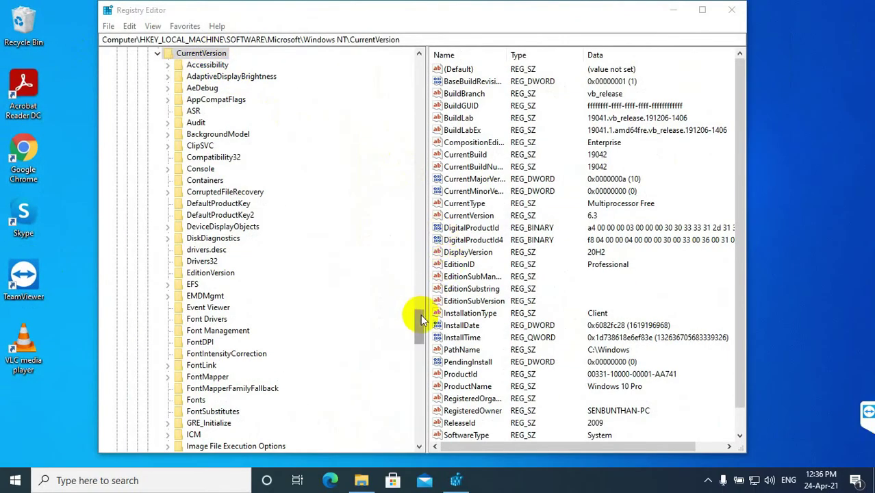
left_click_drag(420, 315, 424, 352)
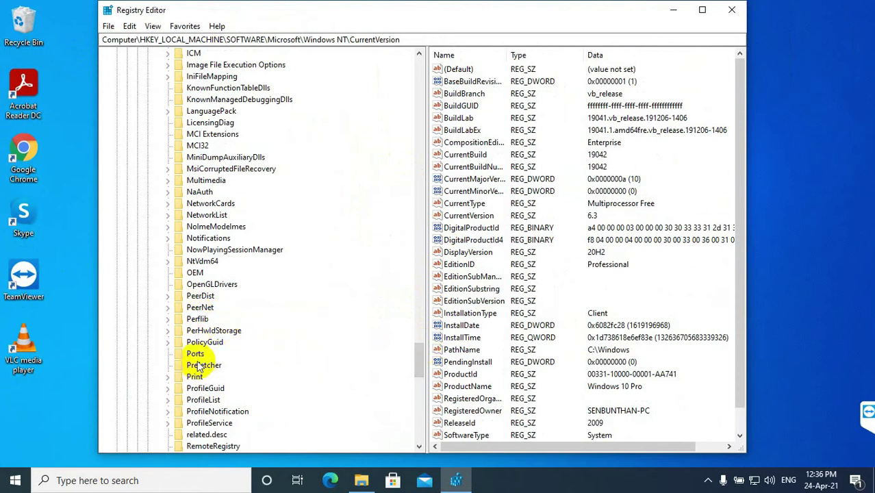
double_click(204, 402)
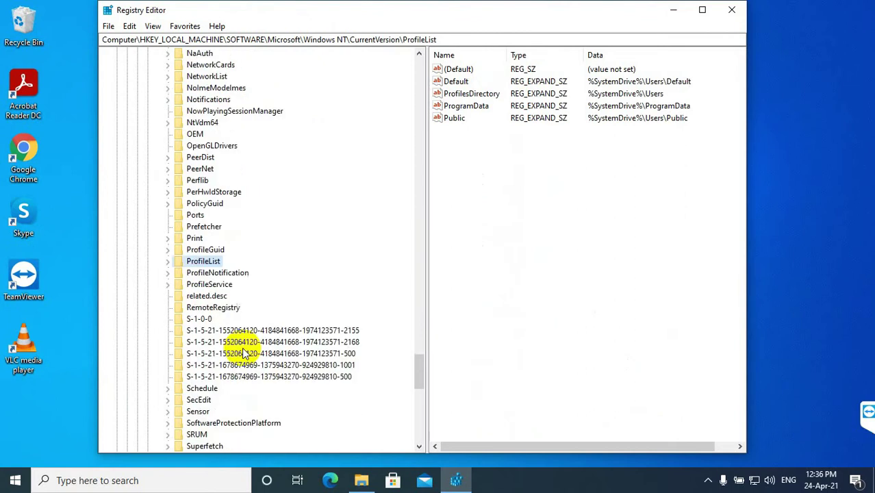
scroll(243, 346, "down", 1)
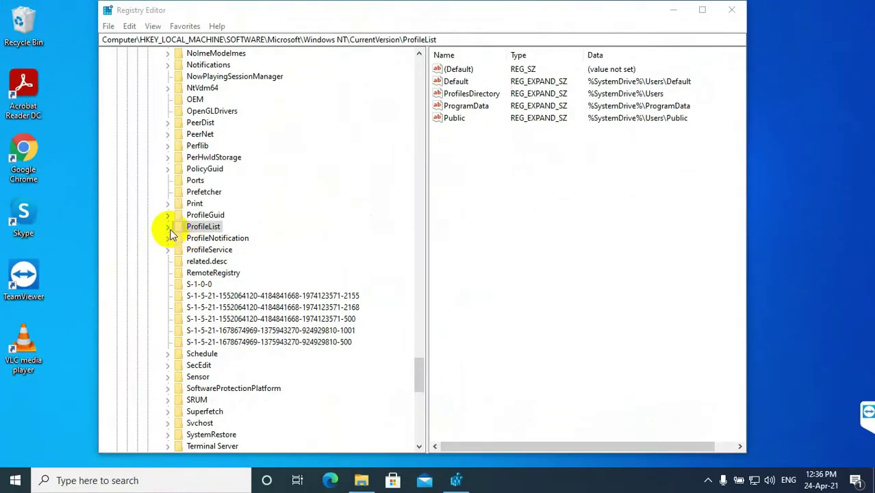
left_click(169, 228)
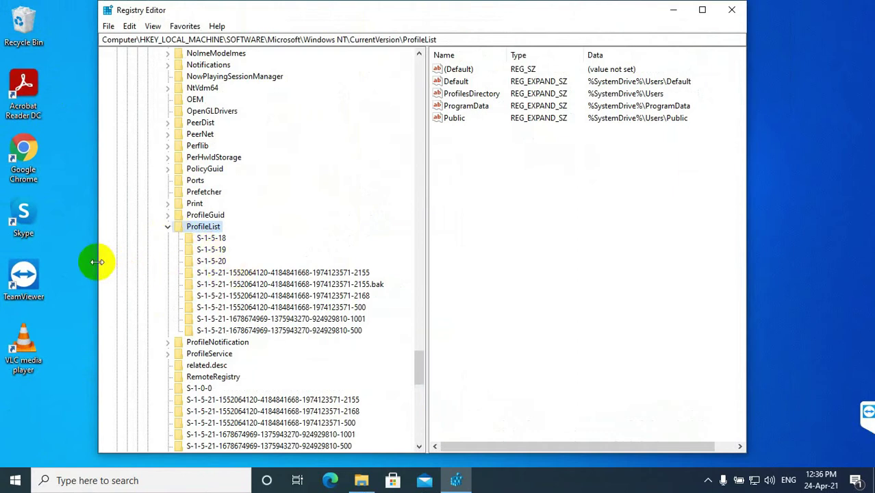
left_click_drag(96, 261, 87, 266)
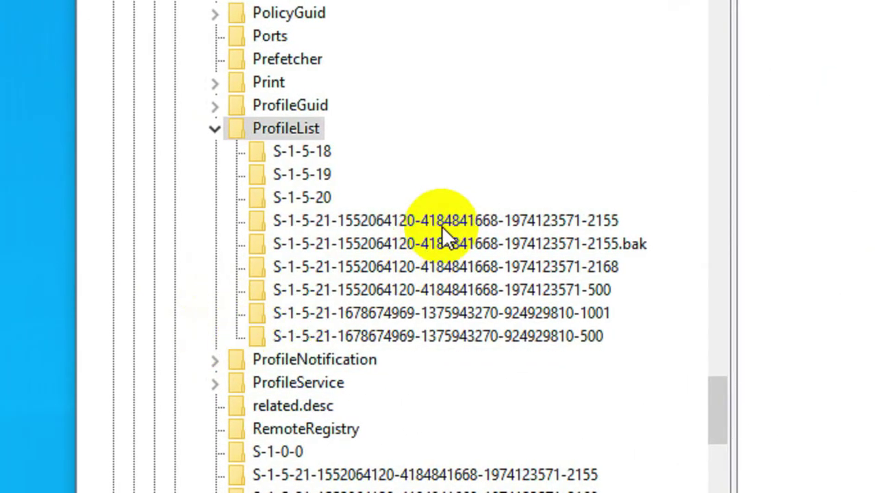
Examine the values of each S-1-5-21 profile key under ProfileList, comparing the key ending in 2155 with its .bak copy
left_click(441, 227)
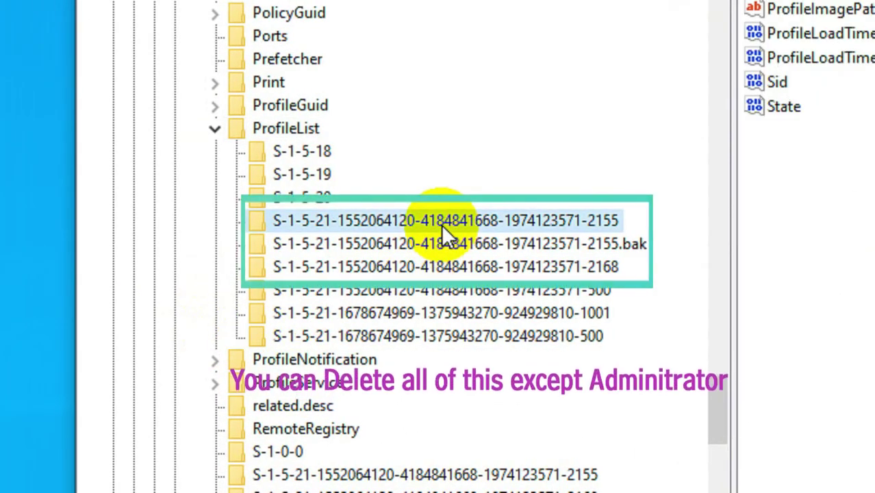
right_click(442, 226)
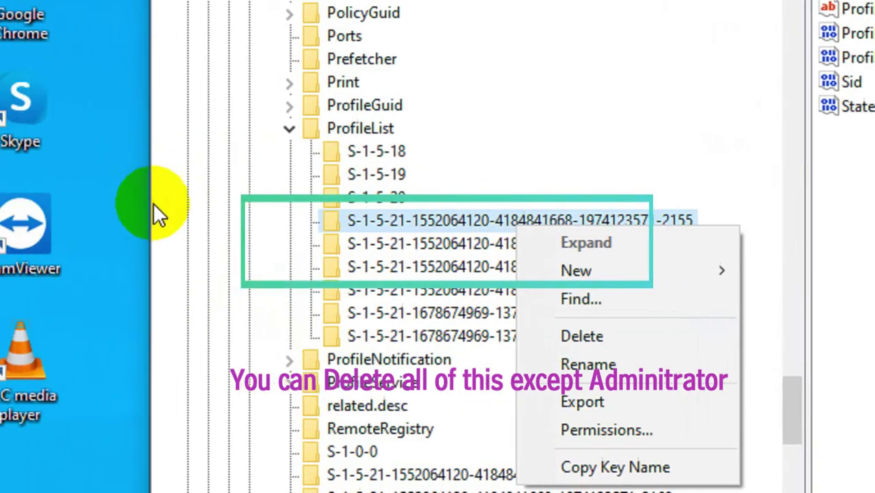
left_click(71, 205)
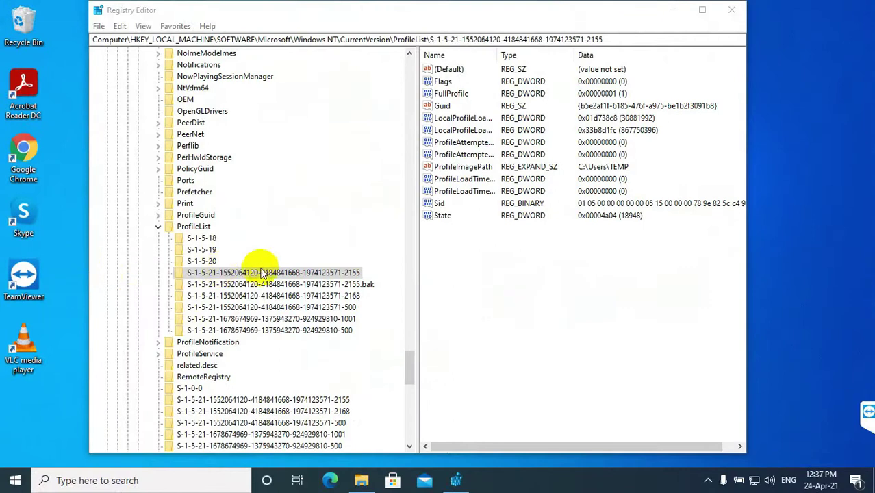
left_click(269, 284)
left_click(277, 297)
left_click(277, 308)
left_click(291, 319)
left_click(314, 330)
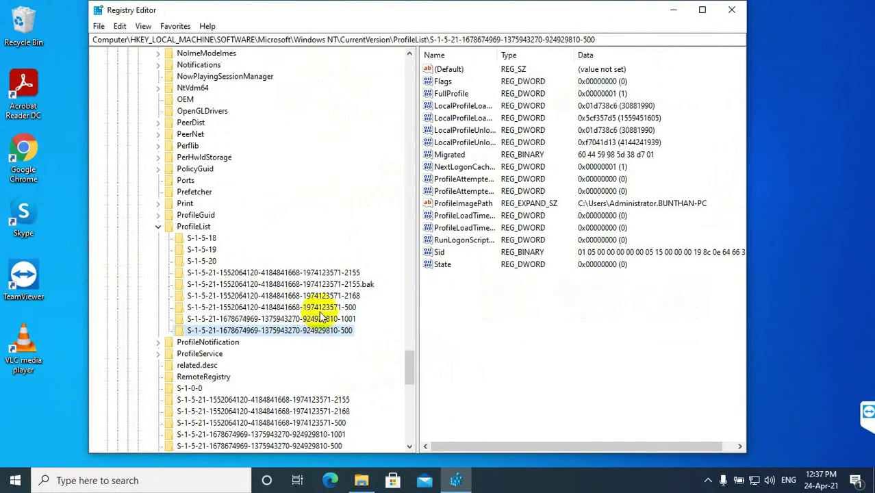
left_click(325, 273)
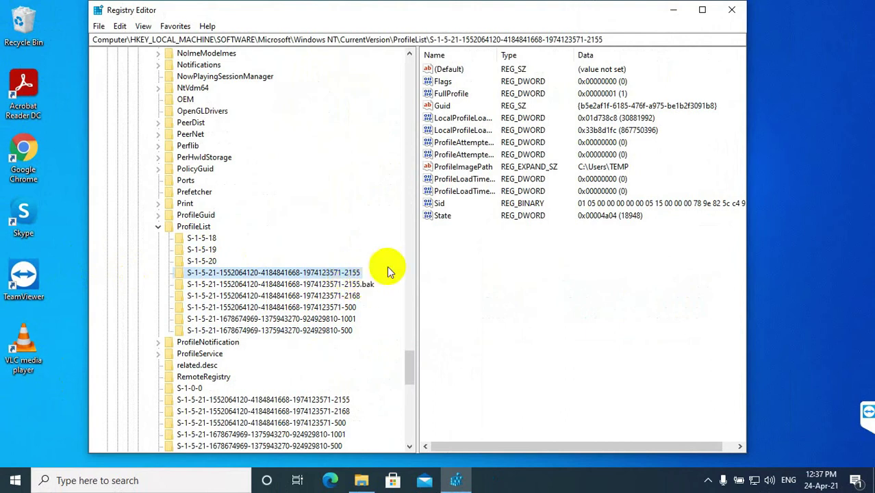
left_click(365, 286)
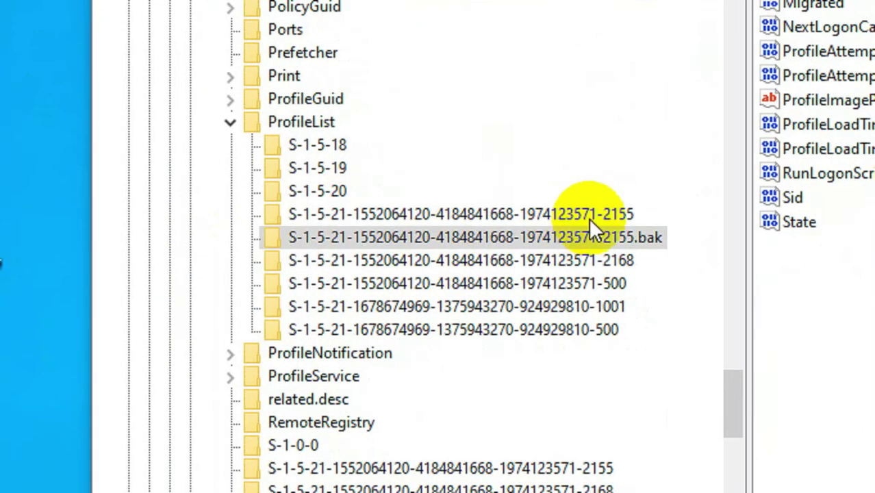
Permanently delete the ProfileList key ending in 2155 that has no .bak suffix, including its subkeys
left_click(590, 219)
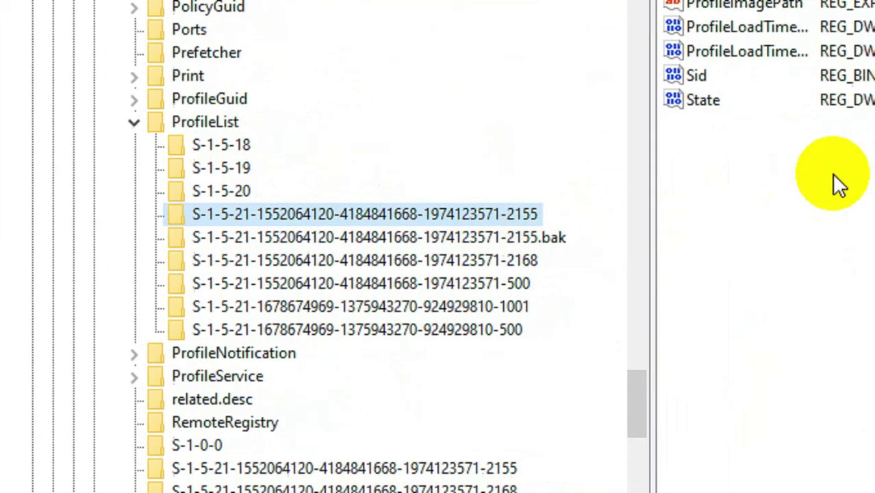
right_click(447, 214)
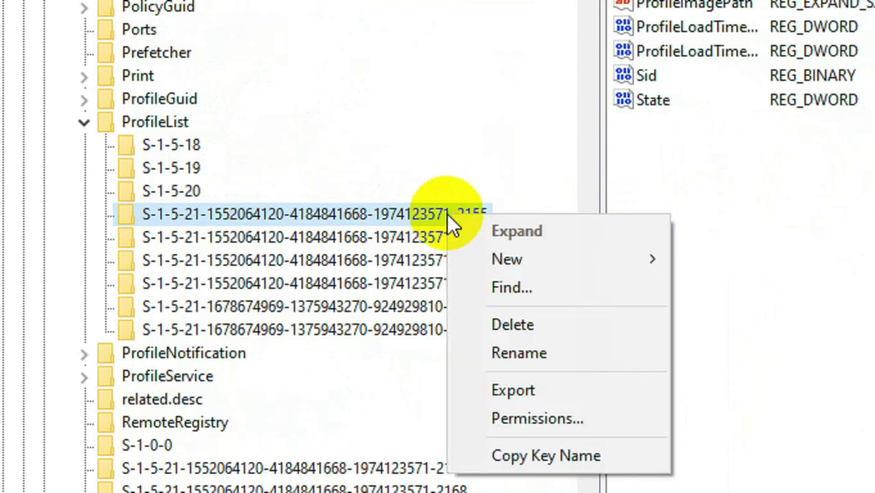
left_click(505, 326)
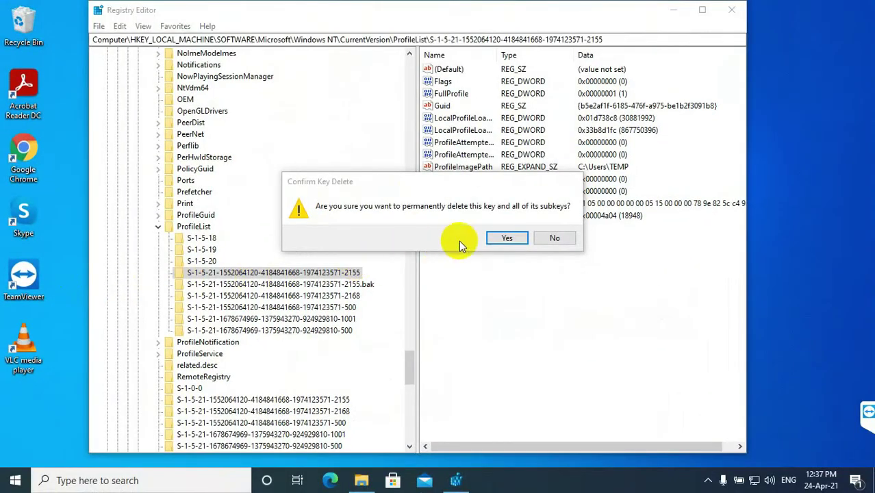
left_click(504, 239)
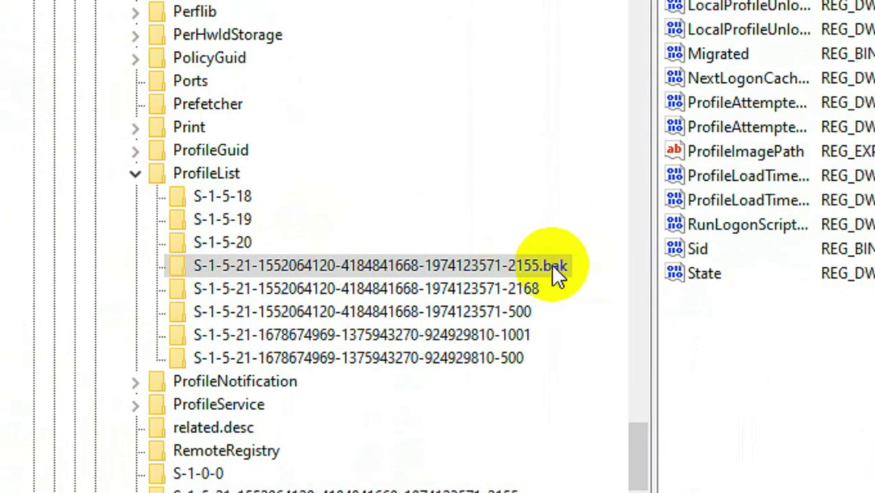
Rename the ProfileList key ending in 2155.bak by removing its .bak suffix
right_click(340, 266)
left_click(625, 404)
left_click(579, 239)
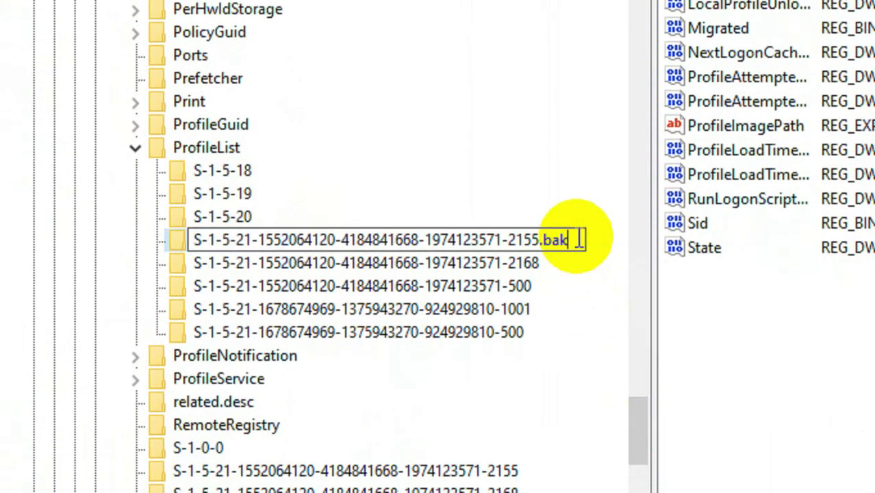
key("BackSpace")
key("BackSpace")
key("BackSpace")
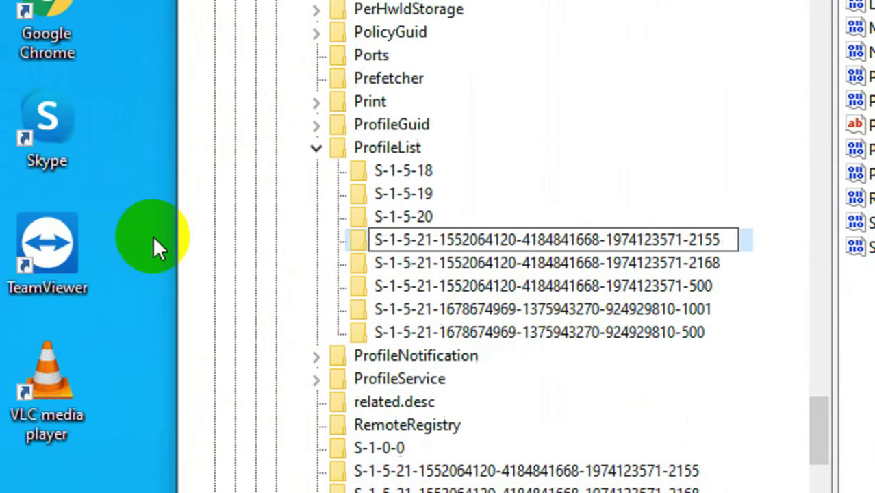
left_click(17, 243)
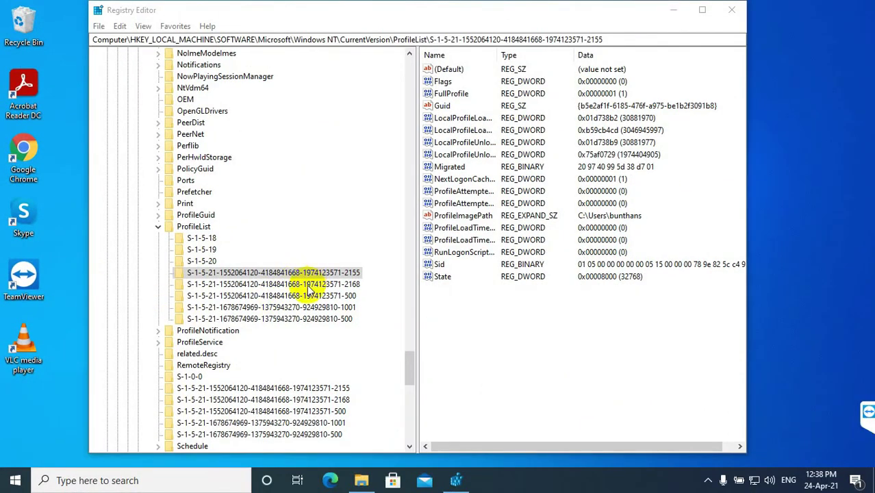
Collapse the ProfileList and Windows NT keys and close Registry Editor
left_click(158, 230)
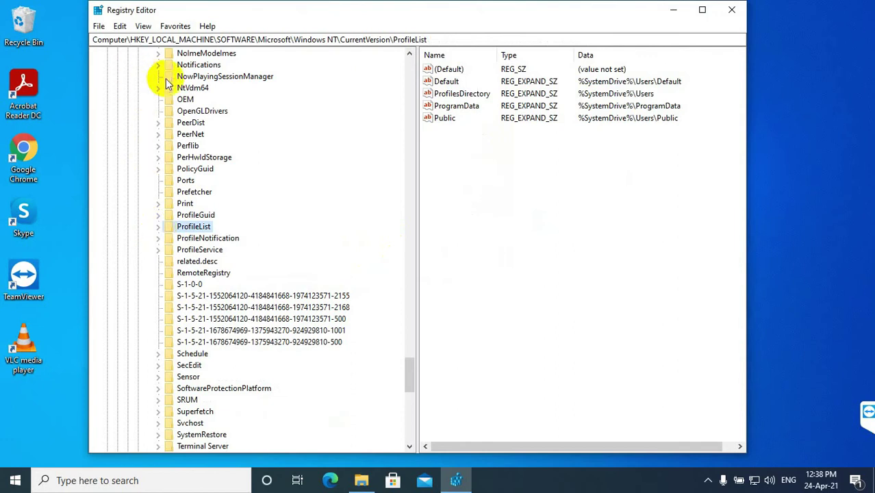
scroll(176, 106, "up", 6)
scroll(176, 106, "up", 7)
scroll(192, 142, "up", 8)
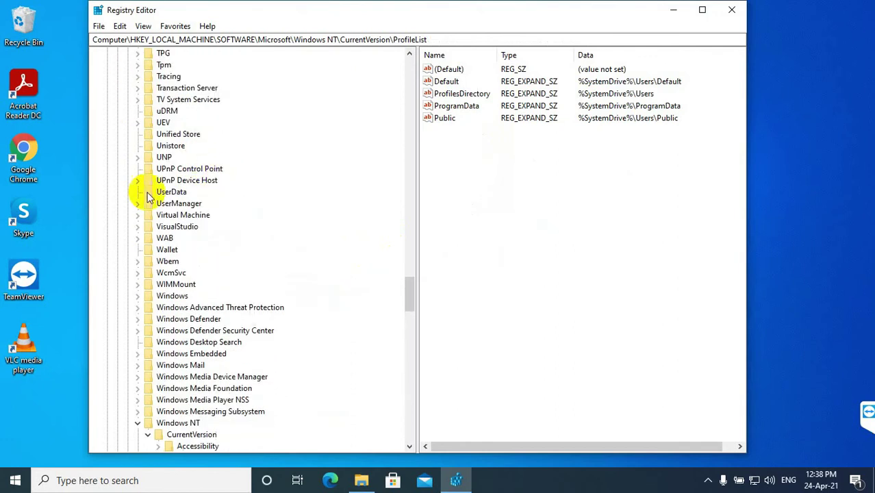
scroll(137, 274, "down", 5)
left_click(137, 285)
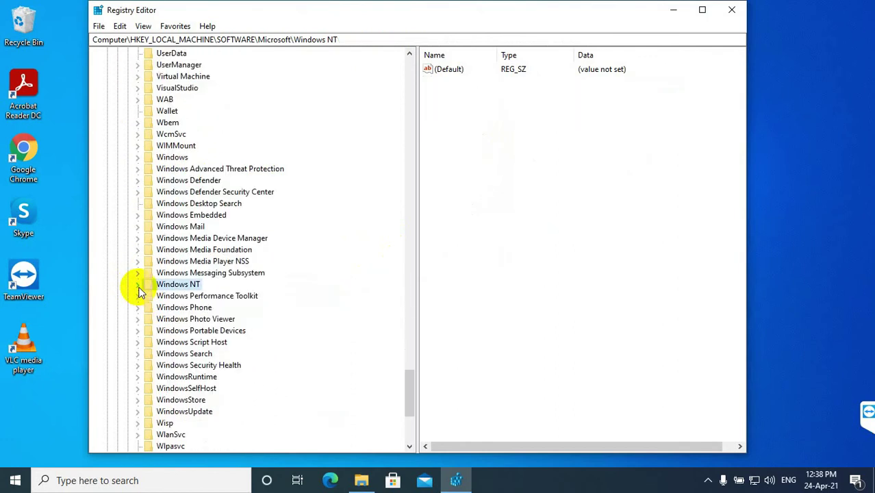
scroll(141, 278, "up", 15)
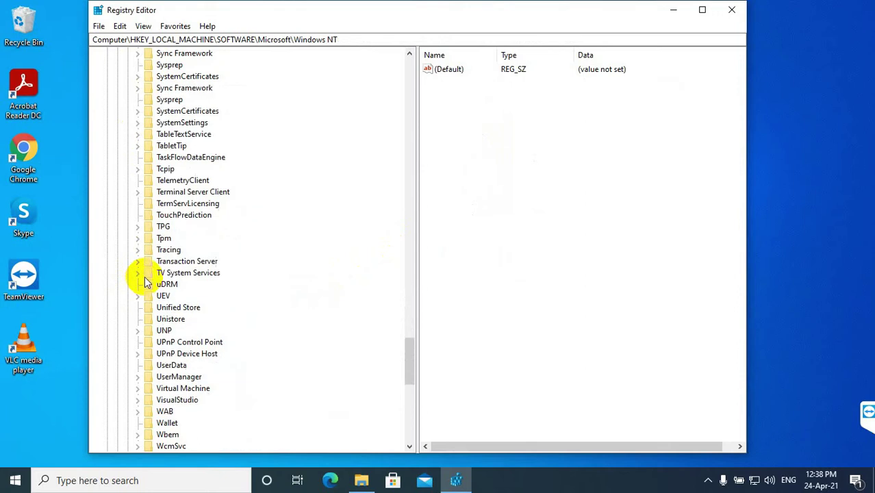
left_click(732, 10)
right_click(473, 129)
left_click(500, 161)
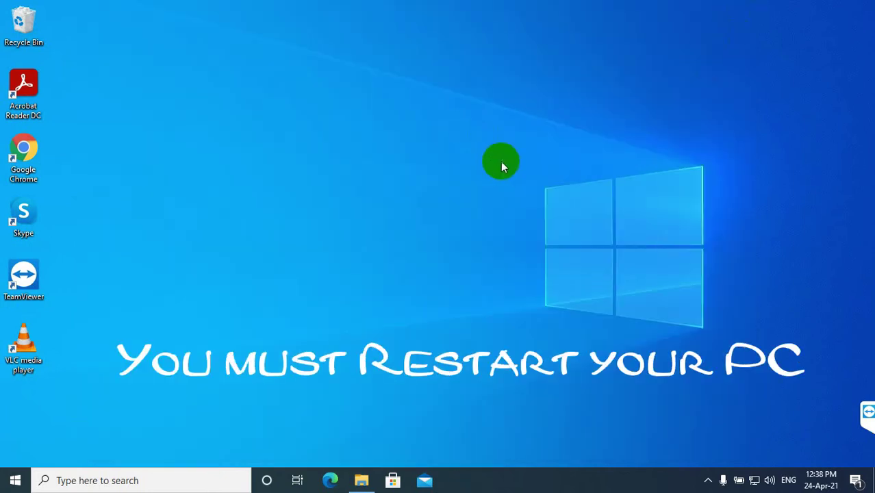
right_click(421, 108)
left_click(453, 144)
Display the PC's power options to locate Restart, and dismiss them without choosing one
left_click(15, 482)
left_click(15, 454)
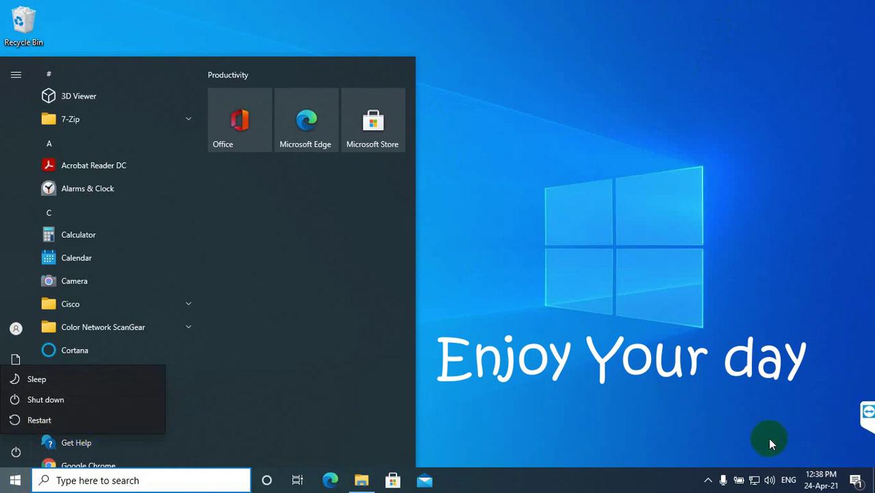
left_click(742, 371)
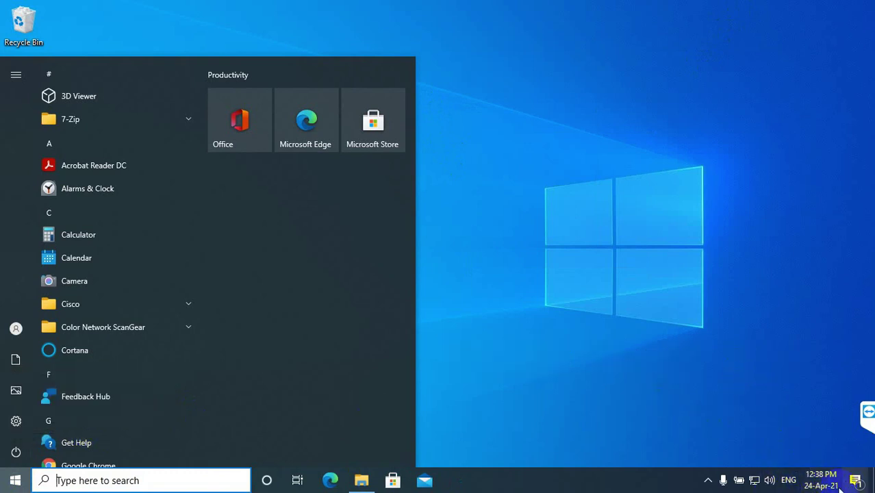